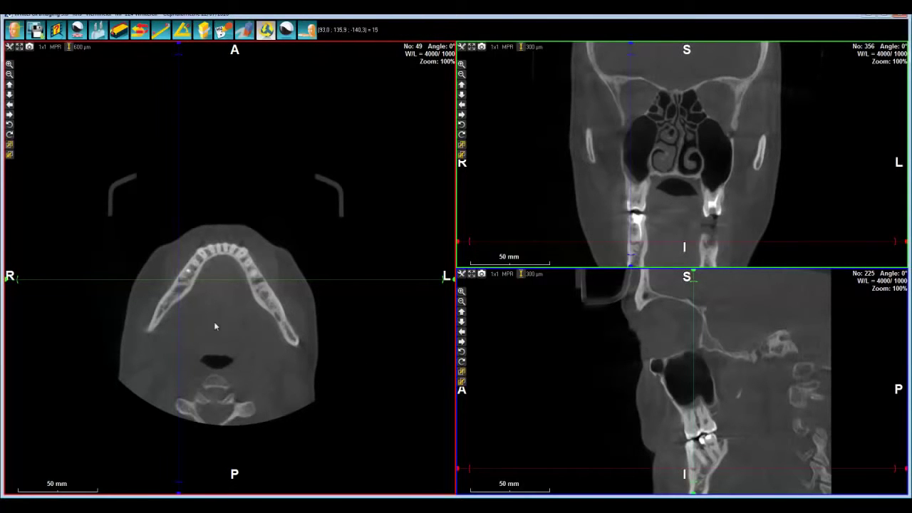
- Centre the MPR planes on the right mandible in the axial view and frame the lower molar in the sagittal view
{"action": "left_click", "coordinate": [177, 286]}
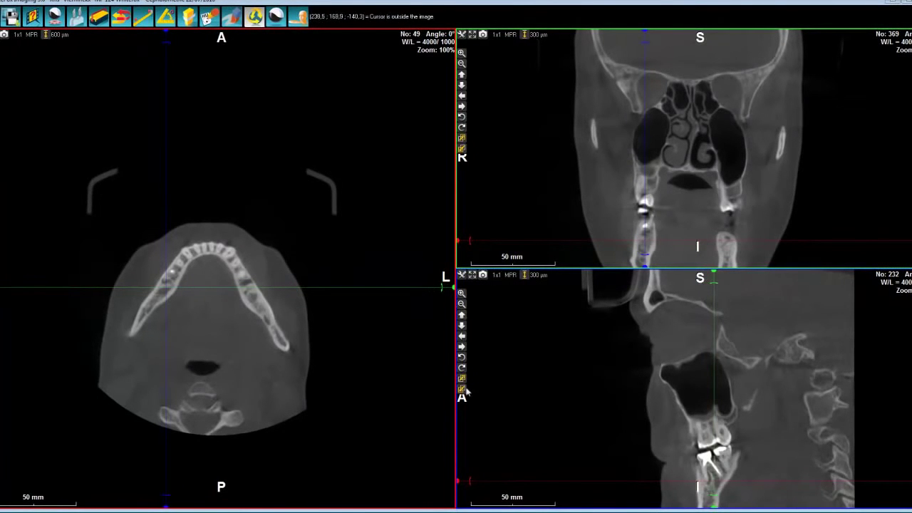
{"action": "middle_click_drag", "start_coordinate": [709, 493], "coordinate": [692, 376]}
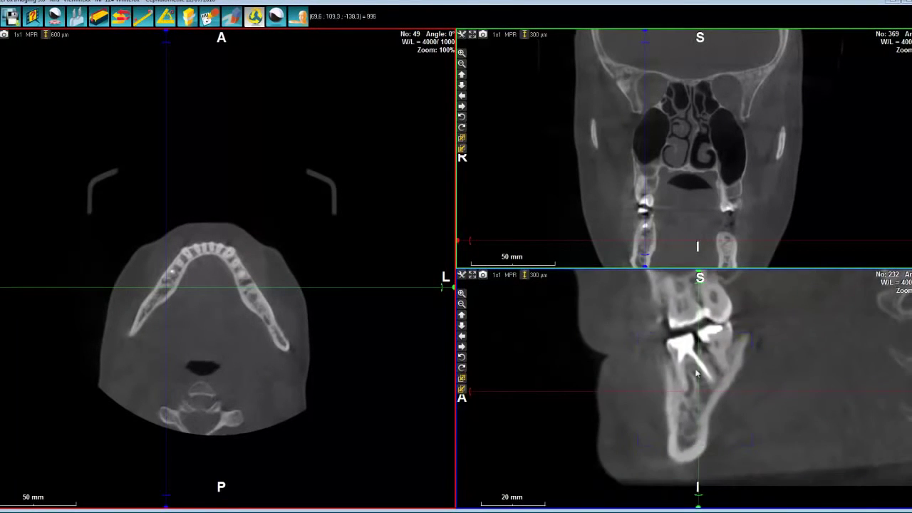
{"action": "scroll", "coordinate": [695, 378], "scroll_direction": "up", "scroll_amount": 2}
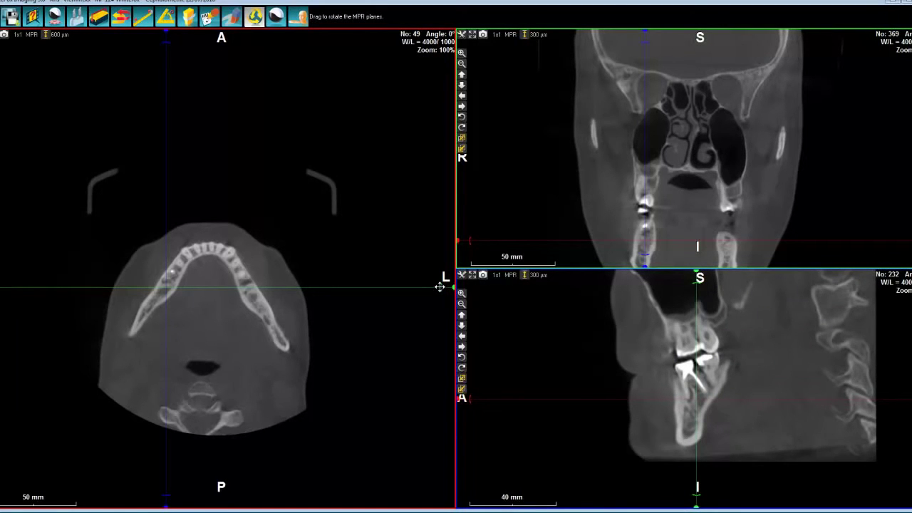
- Rotate the section plane in the axial view to 49° so it runs along the right side of the mandible
{"action": "left_click_drag", "start_coordinate": [440, 287], "coordinate": [324, 95]}
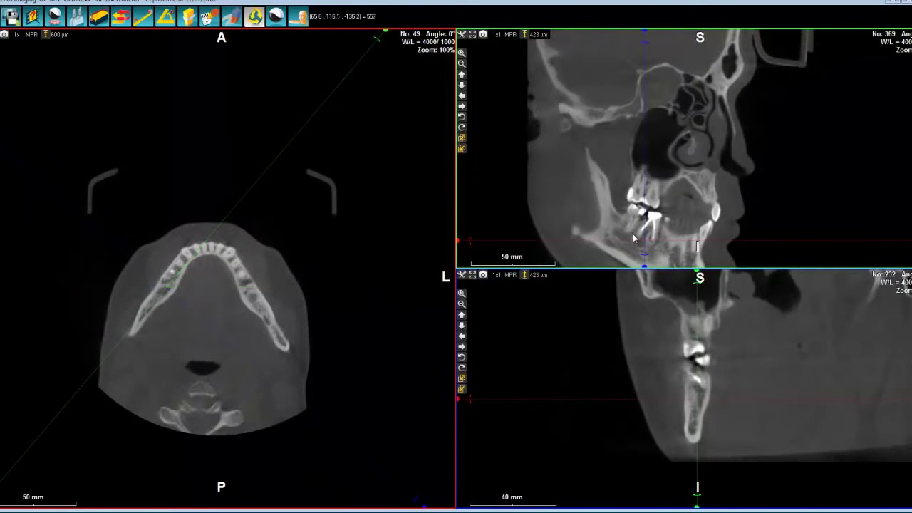
{"action": "scroll", "coordinate": [634, 238], "scroll_direction": "up", "scroll_amount": 3}
{"action": "scroll", "coordinate": [705, 177], "scroll_direction": "down", "scroll_amount": 5}
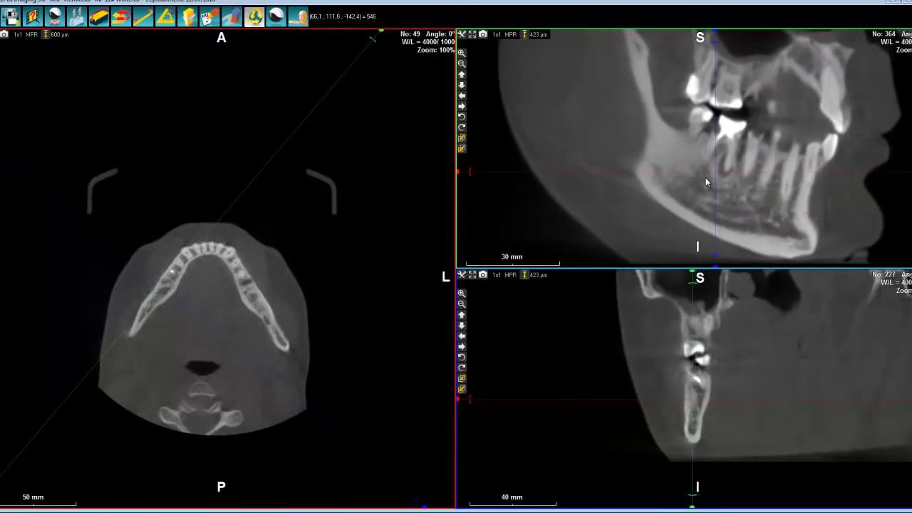
{"action": "scroll", "coordinate": [706, 178], "scroll_direction": "up", "scroll_amount": 4}
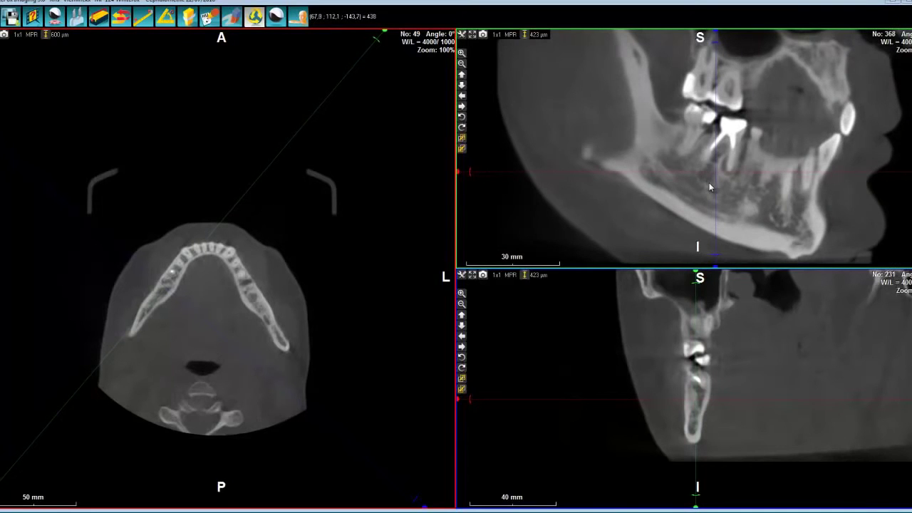
{"action": "scroll", "coordinate": [708, 186], "scroll_direction": "down", "scroll_amount": 2}
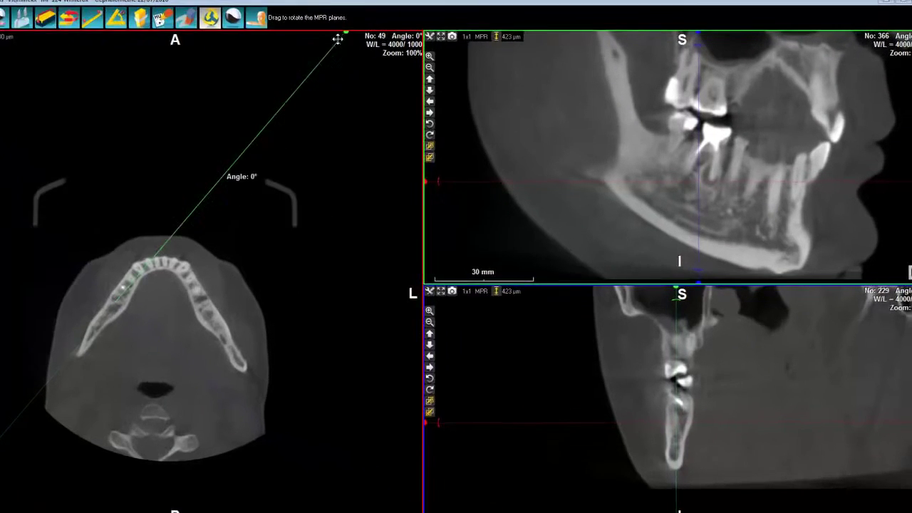
{"action": "left_click_drag", "start_coordinate": [322, 34], "coordinate": [332, 42]}
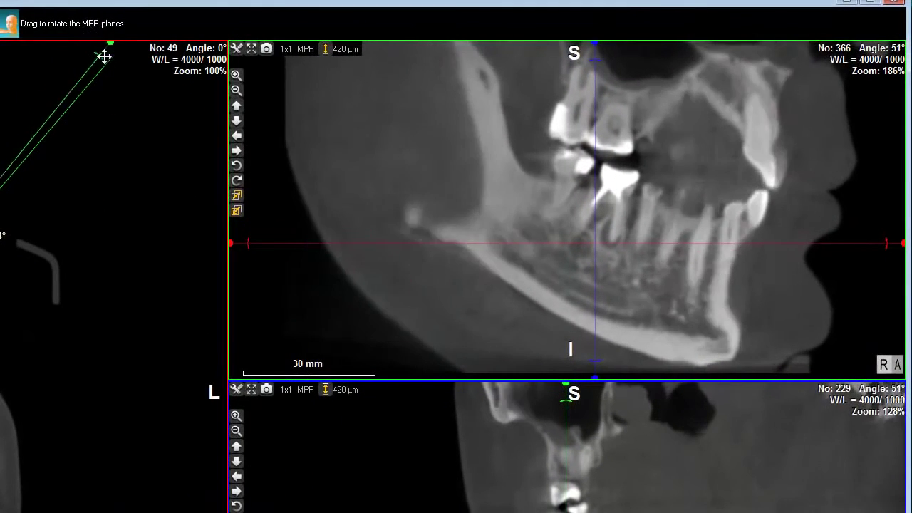
{"action": "left_click_drag", "start_coordinate": [104, 57], "coordinate": [120, 48]}
- Place the crosshair at the root tips of the restored right lower molar in the aligned sagittal view
{"action": "right_click_drag", "start_coordinate": [581, 191], "coordinate": [573, 223]}
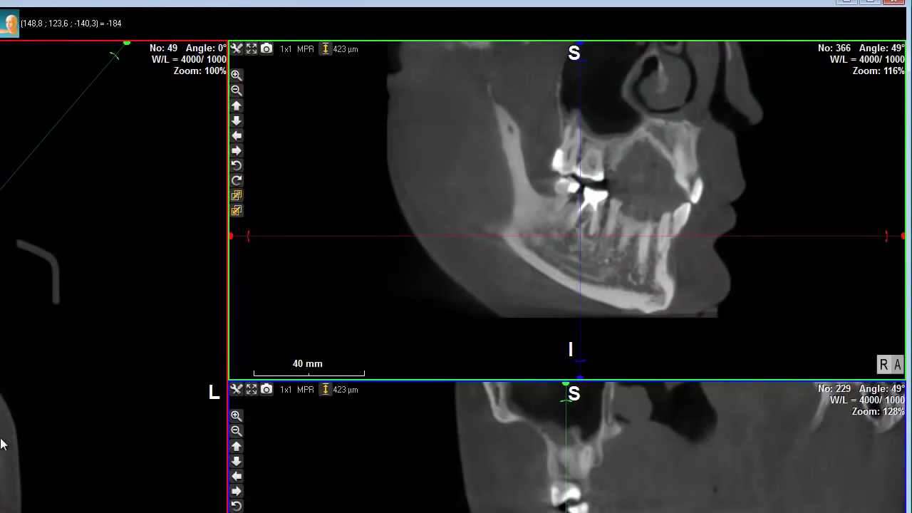
{"action": "left_click", "coordinate": [587, 231]}
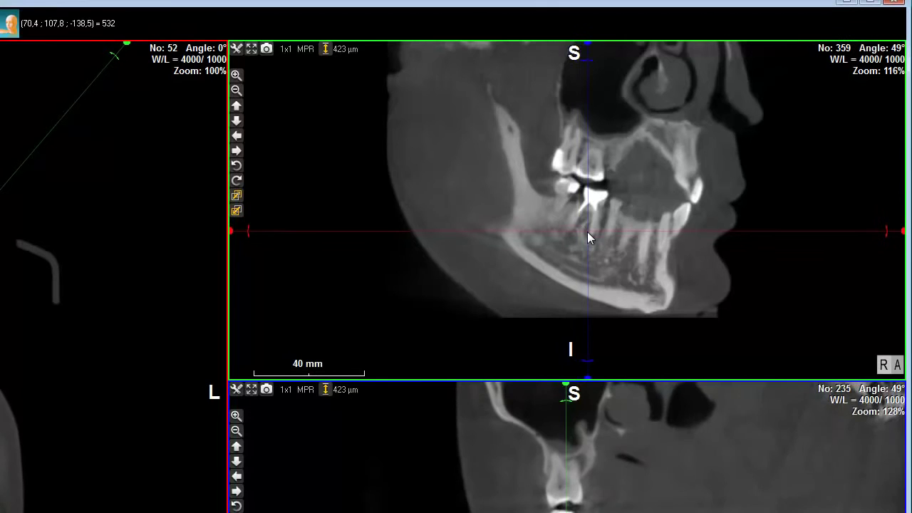
{"action": "left_click", "coordinate": [585, 233]}
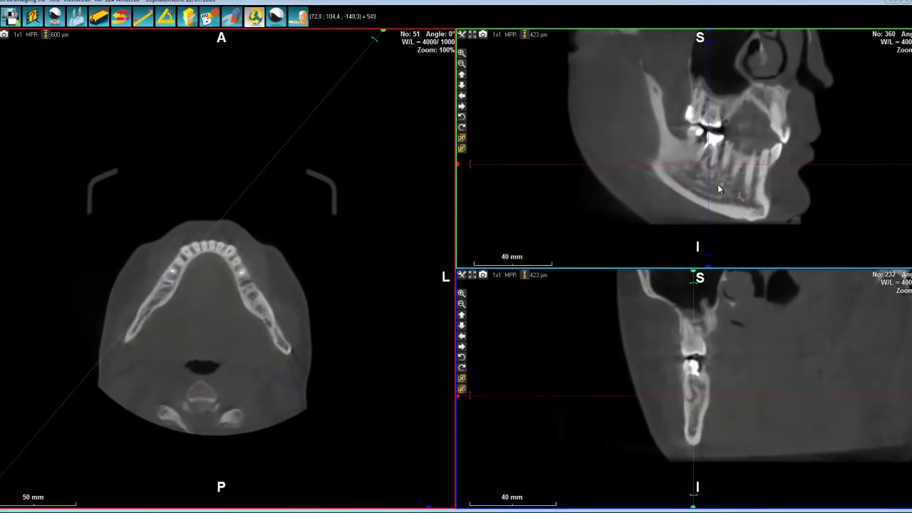
- Set the window/level to 3418/871 and add the aligned sagittal view to the report library
{"action": "left_click_drag", "start_coordinate": [733, 162], "coordinate": [690, 133]}
{"action": "right_click", "coordinate": [718, 147]}
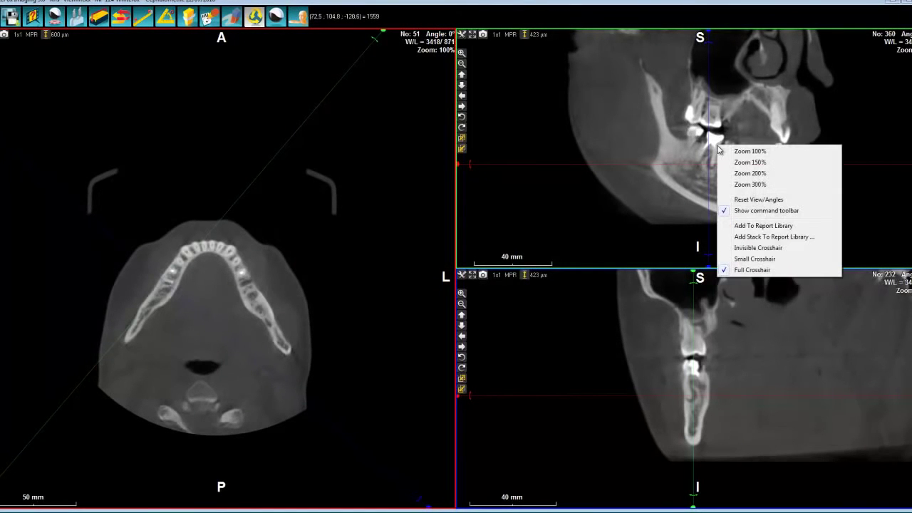
{"action": "left_click", "coordinate": [755, 226]}
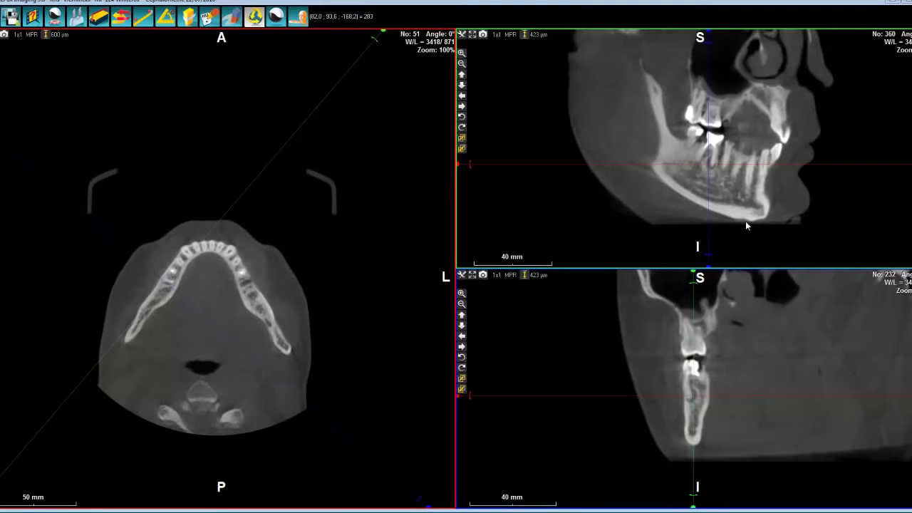
- Tilt the cross-section plane 17° along the lower molar's axis and add the resulting cross-section view to the report library
{"action": "left_click_drag", "start_coordinate": [705, 43], "coordinate": [743, 50]}
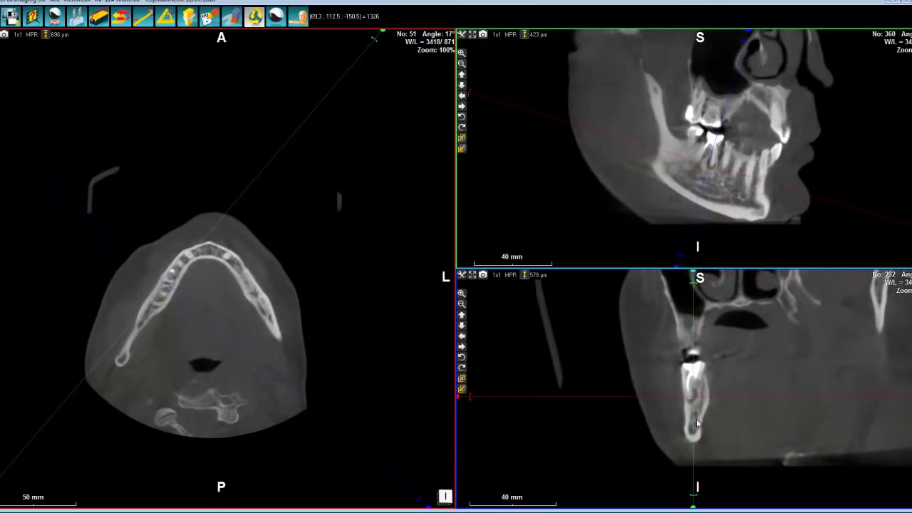
{"action": "scroll", "coordinate": [688, 413], "scroll_direction": "down", "scroll_amount": 2}
{"action": "scroll", "coordinate": [687, 412], "scroll_direction": "up", "scroll_amount": 1}
{"action": "right_click", "coordinate": [691, 392]}
{"action": "left_click", "coordinate": [749, 345]}
- Create a stack of 2 mm cross sections in the report library, with the range narrowed to 12 mm around the molar
{"action": "right_click", "coordinate": [649, 357]}
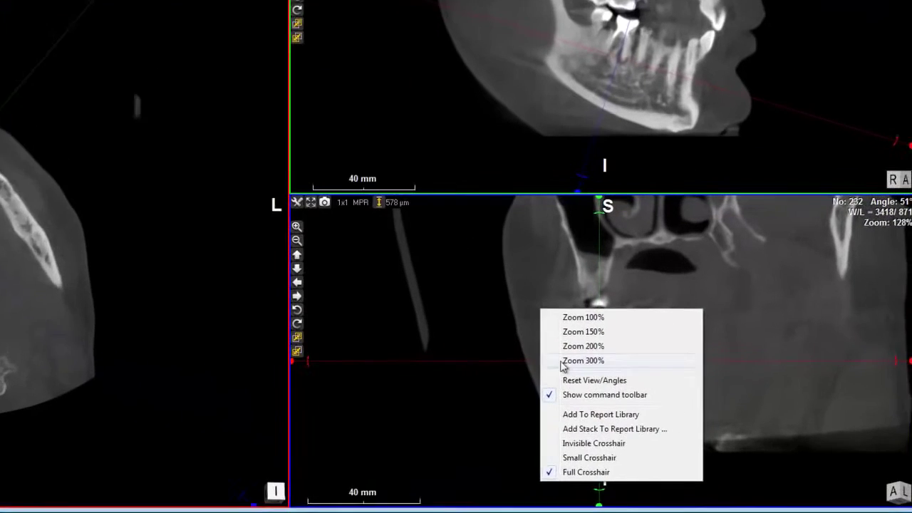
{"action": "left_click", "coordinate": [564, 424]}
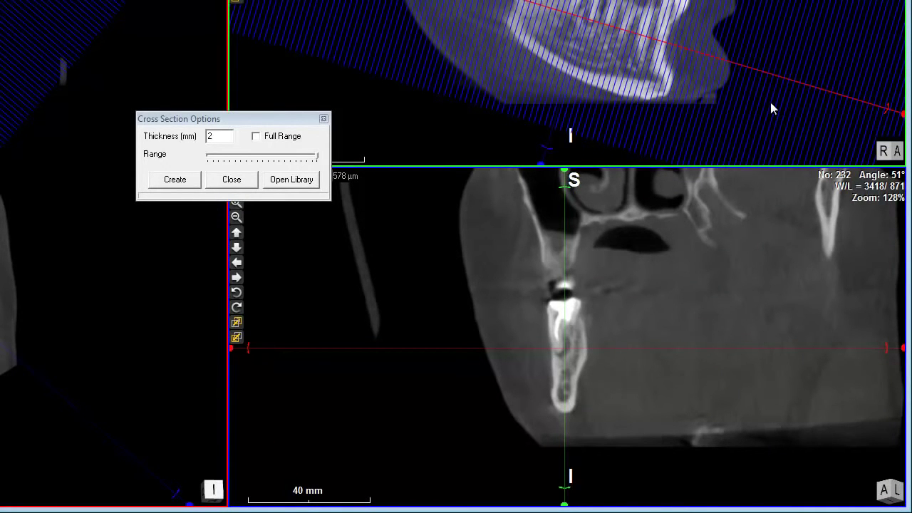
{"action": "left_click", "coordinate": [317, 158]}
{"action": "mouse_move", "coordinate": [317, 158]}
{"action": "left_mouse_down"}
{"action": "mouse_move", "coordinate": [230, 147]}
{"action": "mouse_move", "coordinate": [212, 135]}
{"action": "mouse_move", "coordinate": [244, 151]}
{"action": "left_mouse_up"}
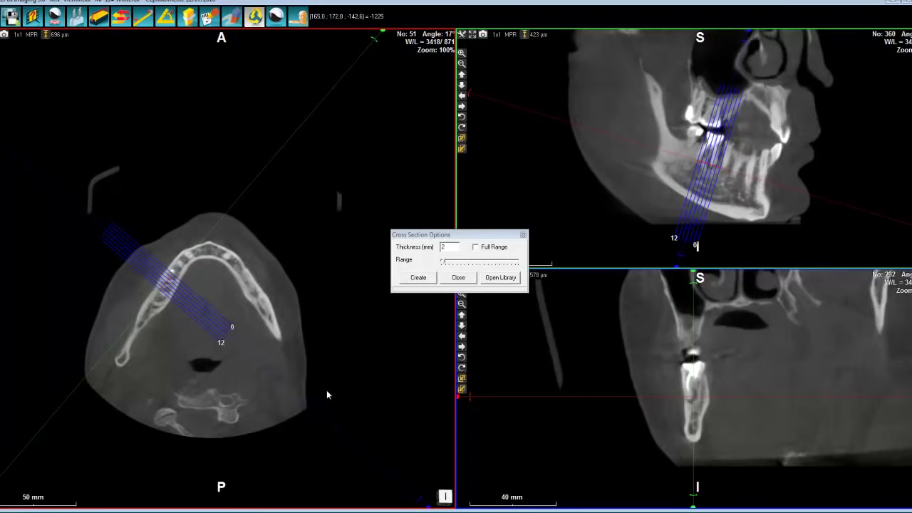
{"action": "left_click", "coordinate": [420, 279]}
{"action": "left_click", "coordinate": [461, 279]}
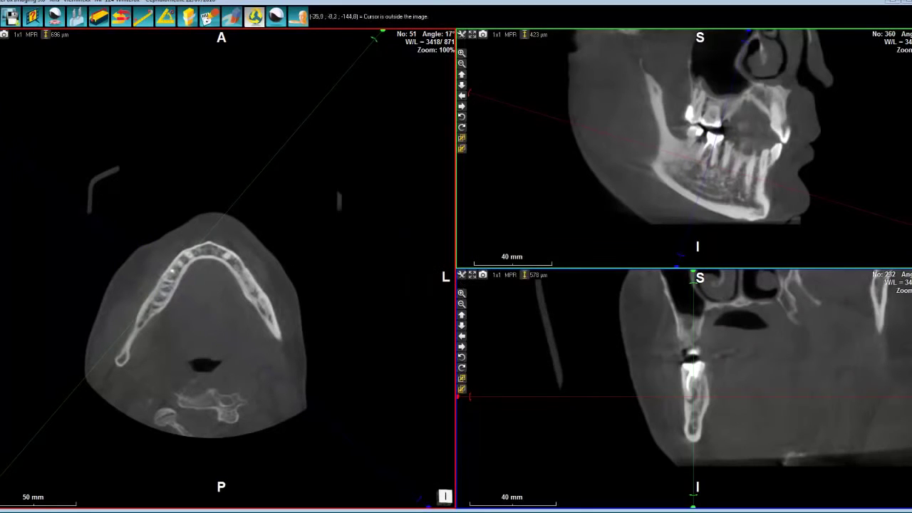
- Open the report library and show the Sagittal Sections images
{"action": "left_click", "coordinate": [11, 16]}
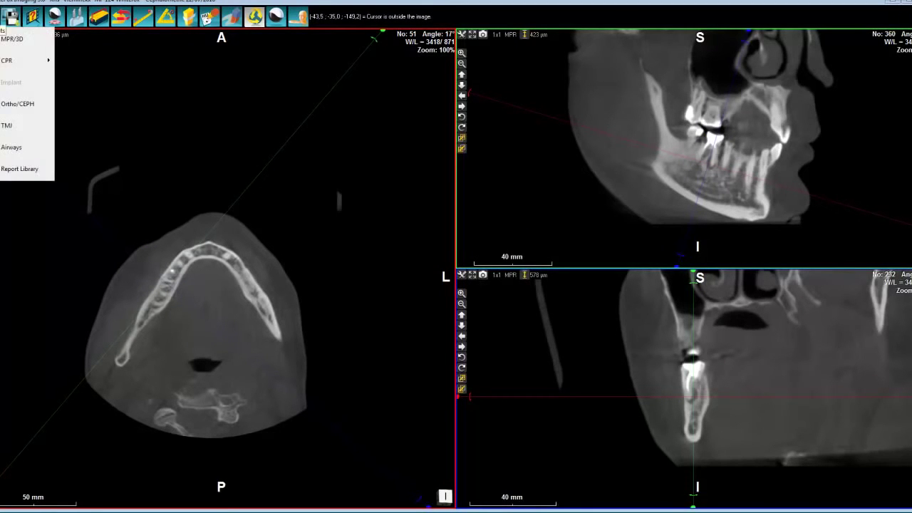
{"action": "left_click", "coordinate": [4, 173]}
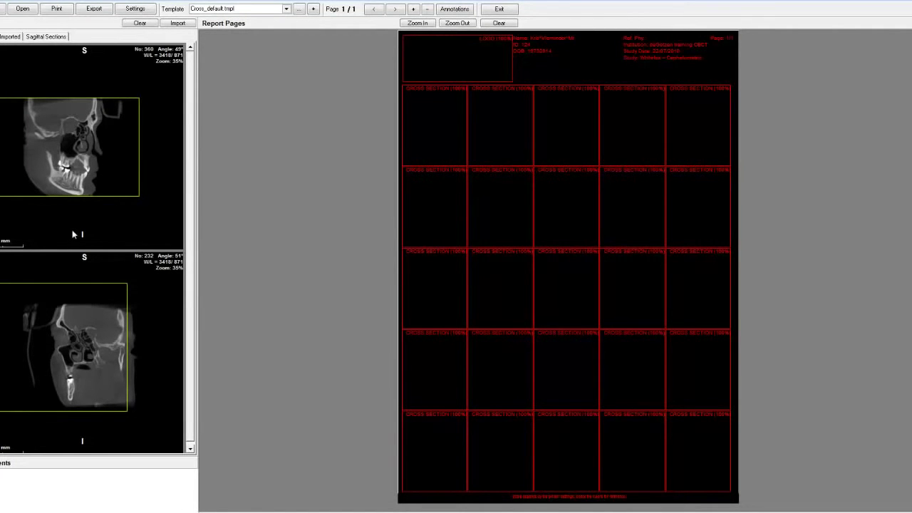
{"action": "scroll", "coordinate": [77, 260], "scroll_direction": "down", "scroll_amount": 1}
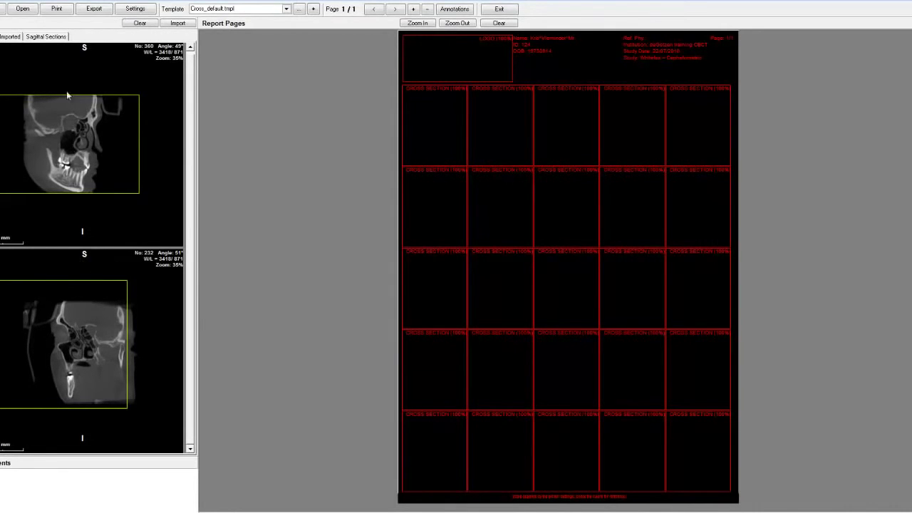
{"action": "left_click", "coordinate": [11, 38]}
{"action": "left_click", "coordinate": [44, 36]}
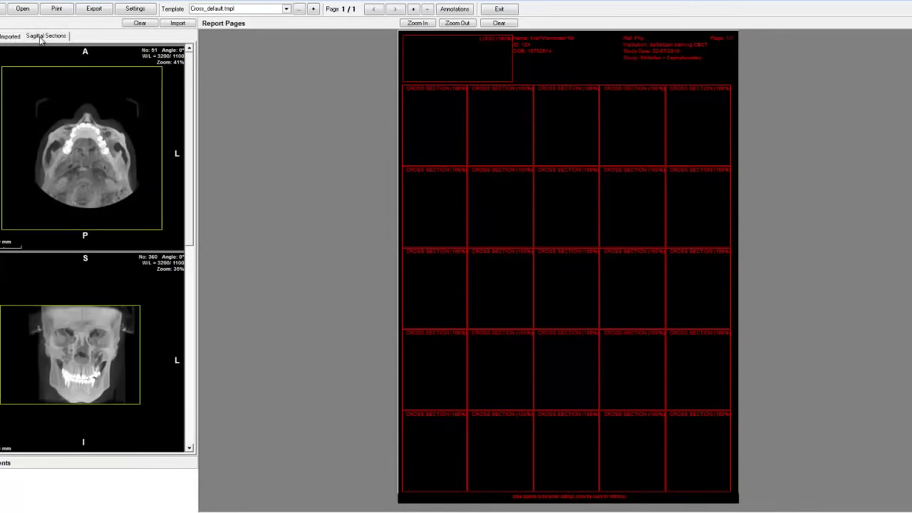
- Move the crop frame of the cross-section images down onto the patient's right molar region
{"action": "scroll", "coordinate": [58, 314], "scroll_direction": "down", "scroll_amount": 5}
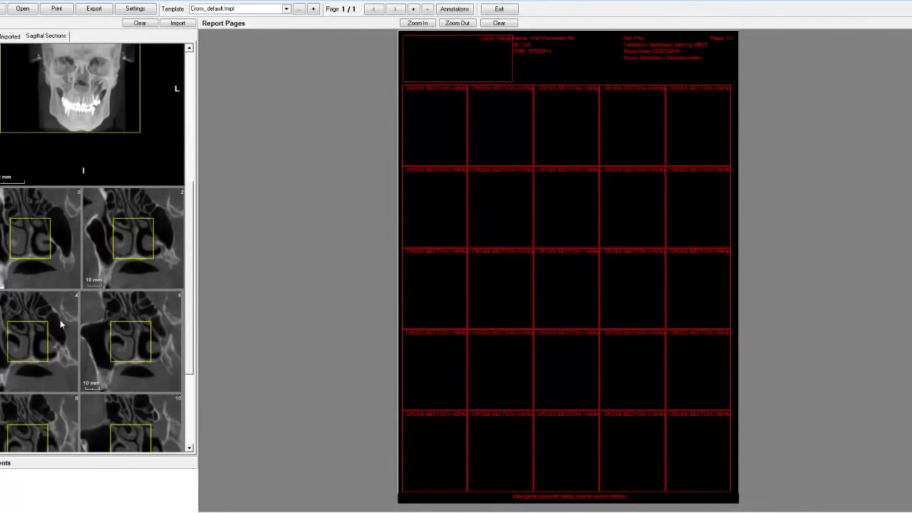
{"action": "scroll", "coordinate": [62, 320], "scroll_direction": "down", "scroll_amount": 3}
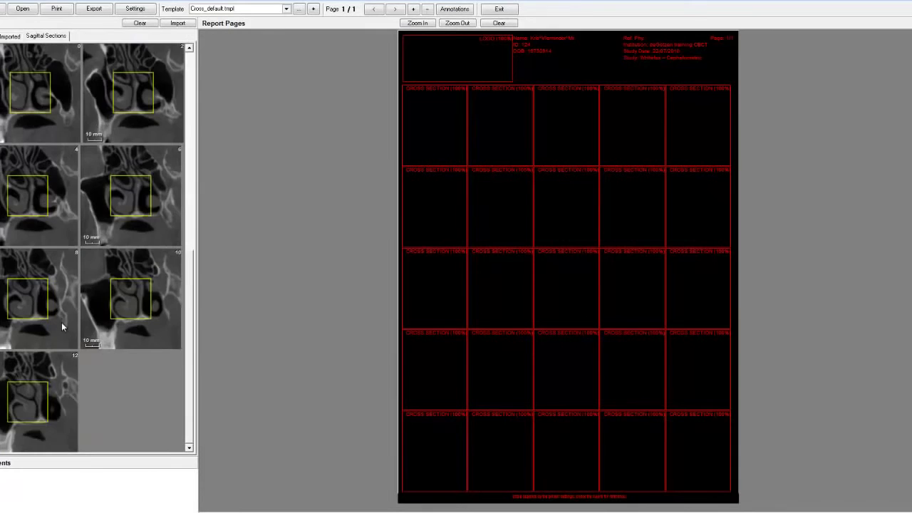
{"action": "scroll", "coordinate": [64, 320], "scroll_direction": "down", "scroll_amount": 6}
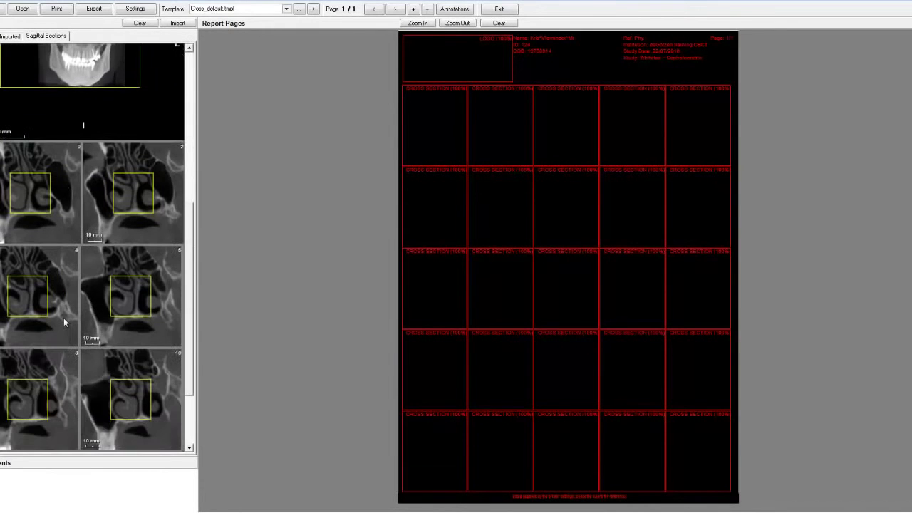
{"action": "scroll", "coordinate": [63, 318], "scroll_direction": "down", "scroll_amount": 2}
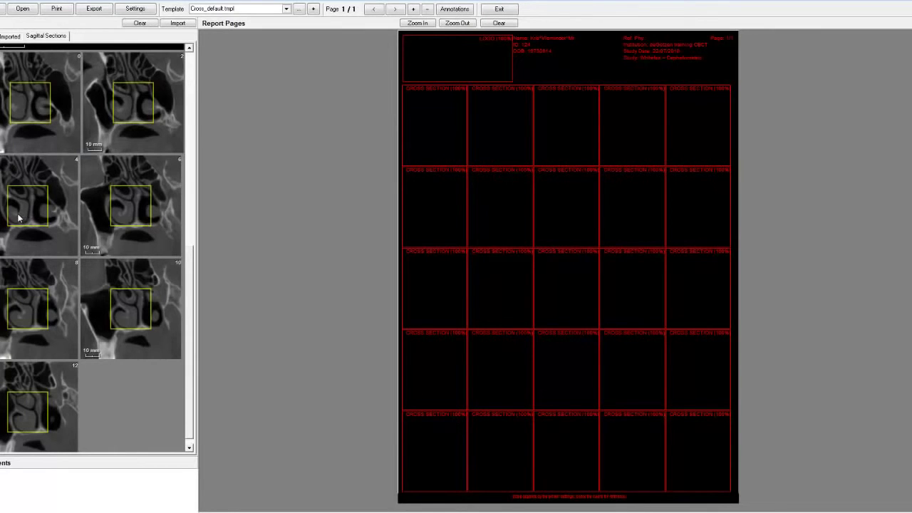
{"action": "scroll", "coordinate": [22, 217], "scroll_direction": "down", "scroll_amount": 1}
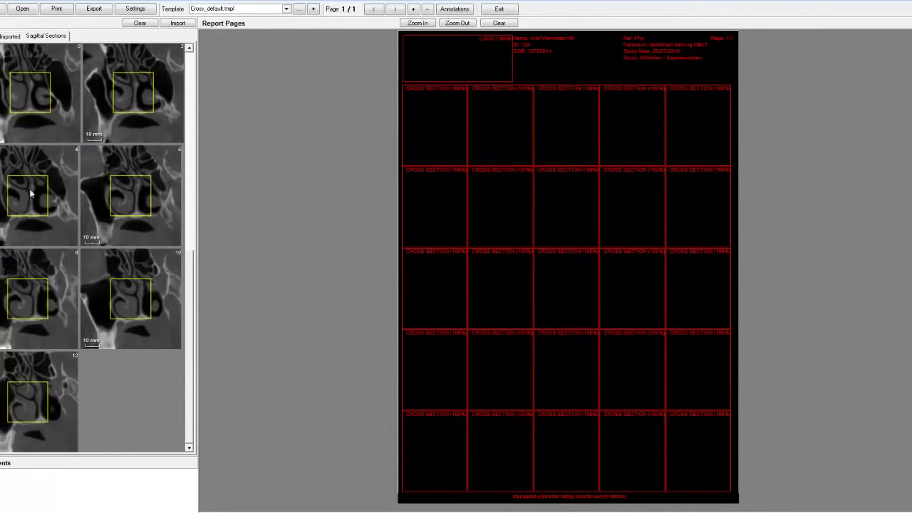
{"action": "scroll", "coordinate": [31, 362], "scroll_direction": "down", "scroll_amount": 5}
{"action": "left_click_drag", "start_coordinate": [32, 198], "coordinate": [8, 241]}
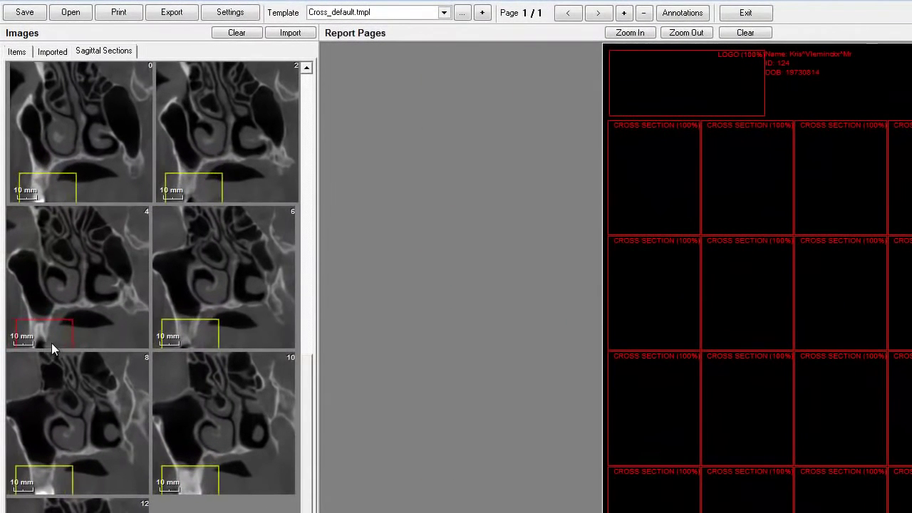
{"action": "left_click_drag", "start_coordinate": [52, 343], "coordinate": [46, 337]}
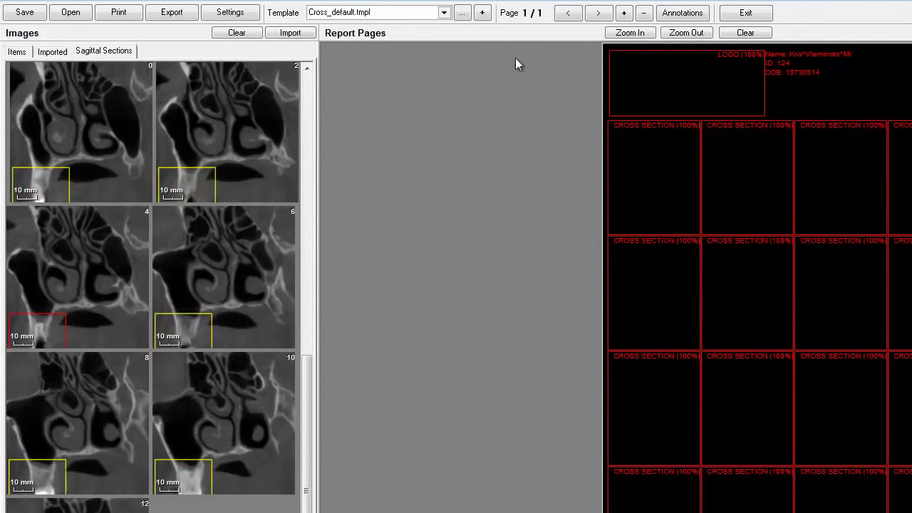
- Try the ReportScout.tmpl and Report_coronali.tmpl templates for the report page
{"action": "left_click", "coordinate": [443, 13]}
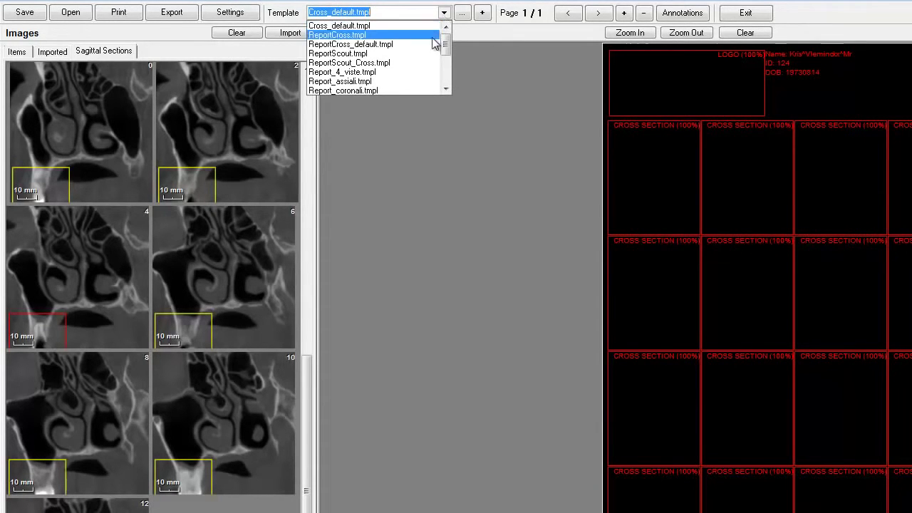
{"action": "left_click", "coordinate": [422, 57]}
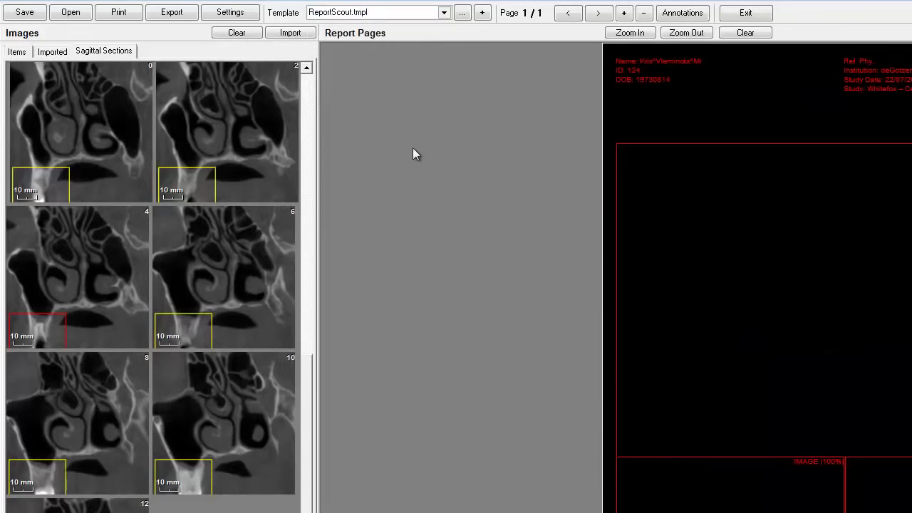
{"action": "left_click", "coordinate": [443, 12]}
{"action": "left_click", "coordinate": [421, 63]}
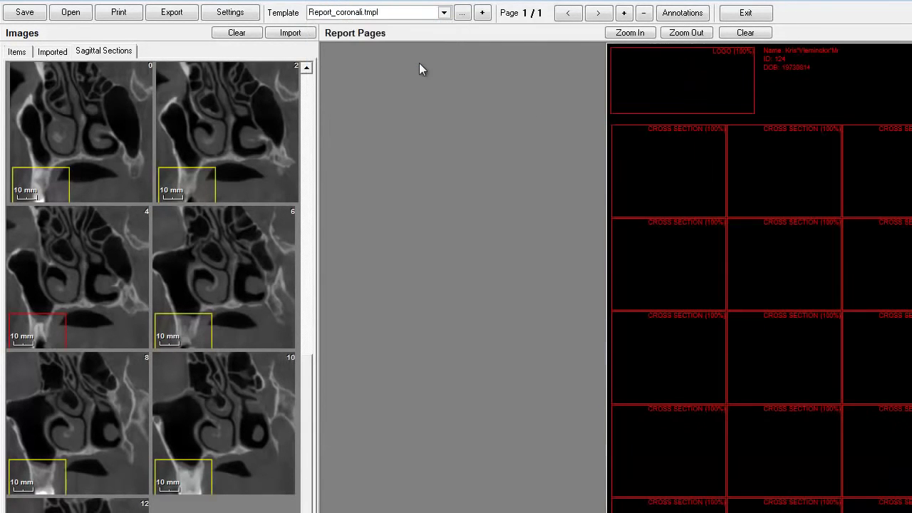
- Apply the RepotScout_Cross.tmpl template to the report page and show the individually saved MPR views
{"action": "left_click", "coordinate": [443, 13]}
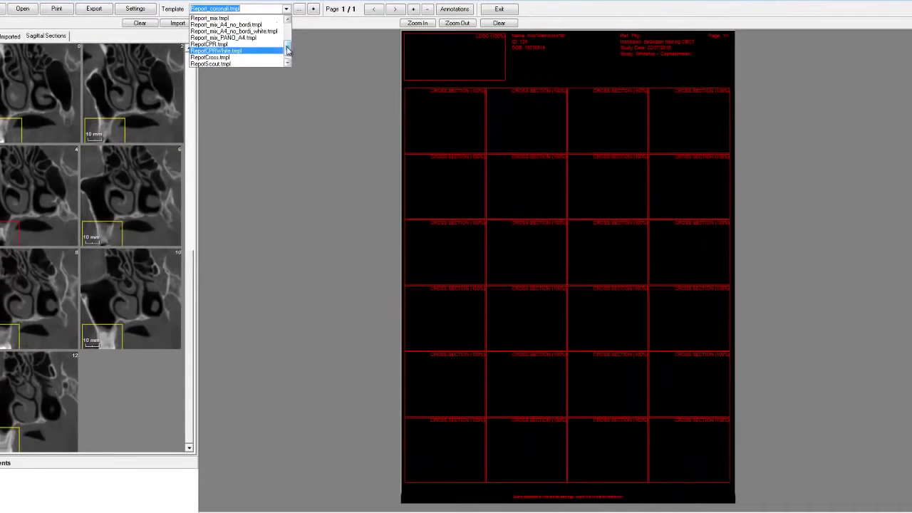
{"action": "scroll", "coordinate": [377, 85], "scroll_direction": "down", "scroll_amount": 1}
{"action": "left_click", "coordinate": [250, 65]}
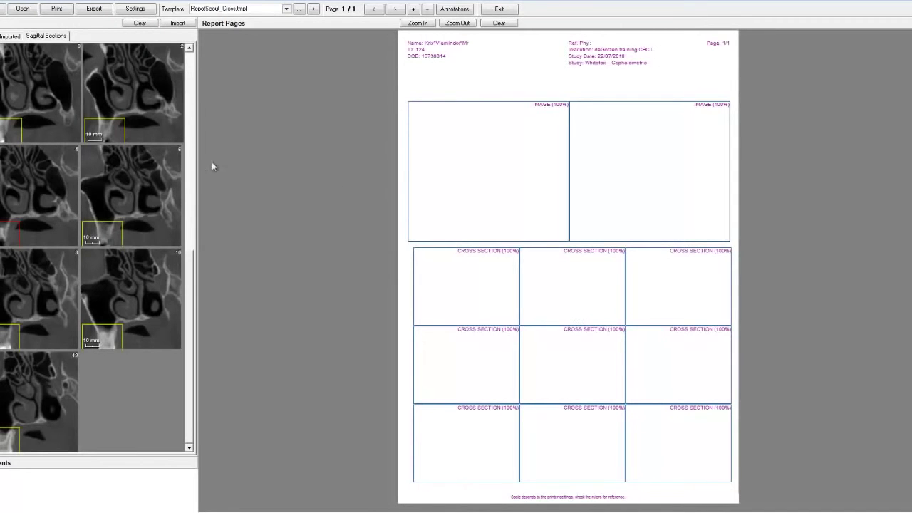
{"action": "left_click", "coordinate": [10, 36]}
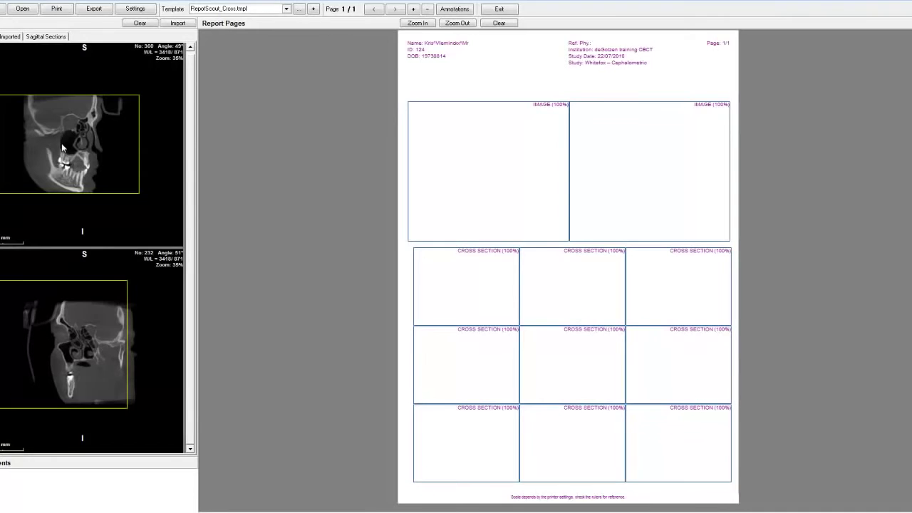
- Place the two saved MPR views in the upper image slots and shift both crop frames down onto the lower molar region
{"action": "left_click_drag", "start_coordinate": [62, 145], "coordinate": [497, 177]}
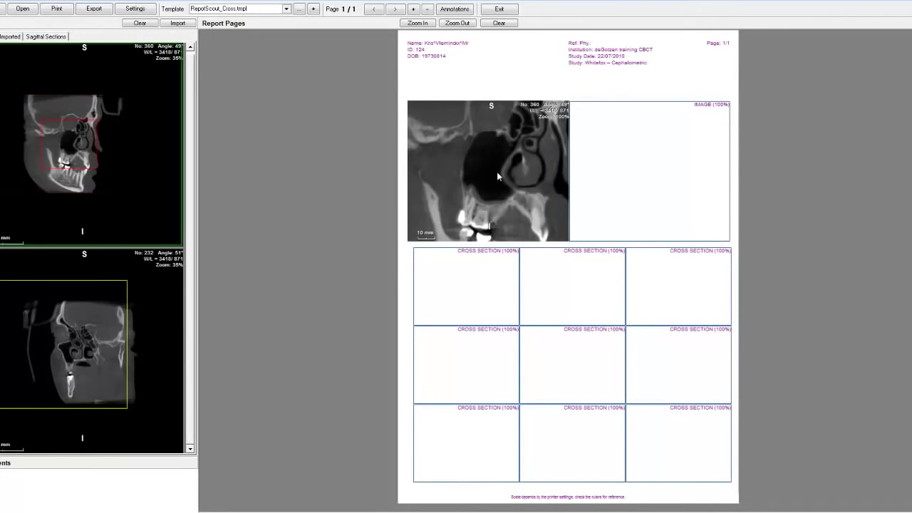
{"action": "left_click_drag", "start_coordinate": [59, 347], "coordinate": [680, 183]}
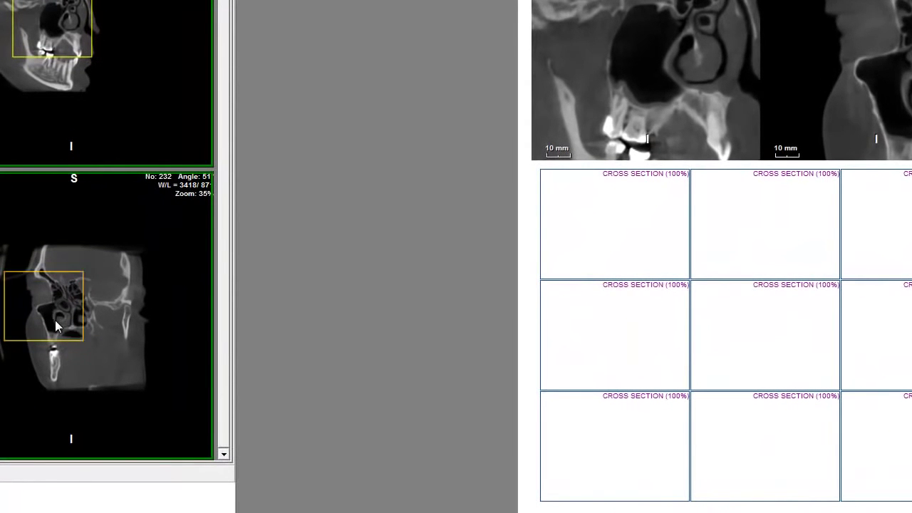
{"action": "left_click_drag", "start_coordinate": [56, 322], "coordinate": [60, 367]}
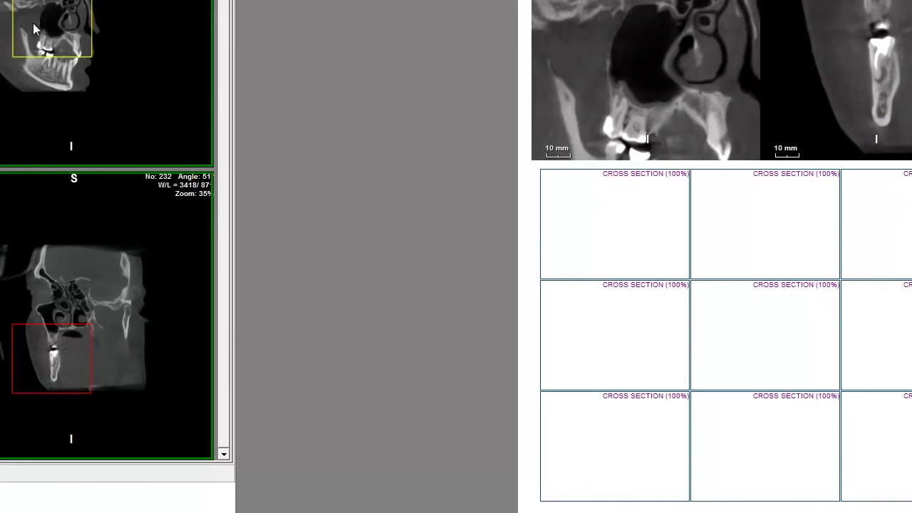
{"action": "left_click_drag", "start_coordinate": [50, 50], "coordinate": [49, 85]}
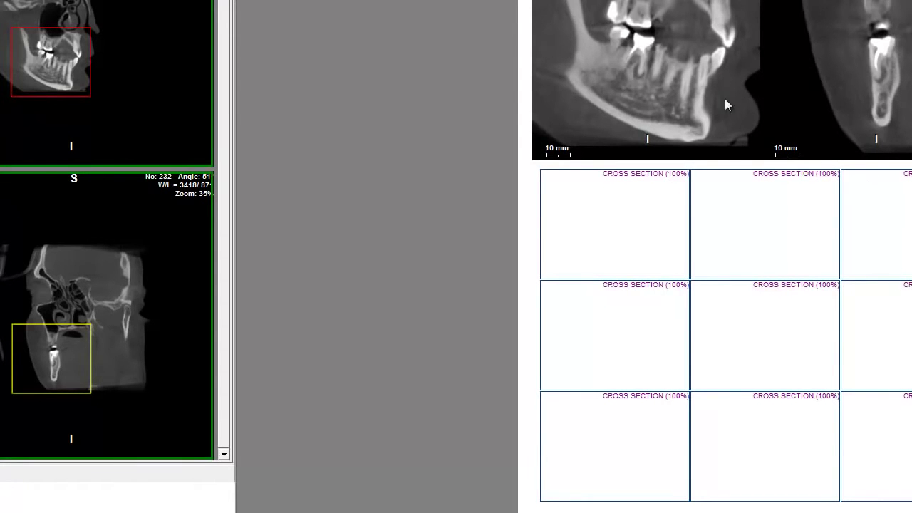
- Try the first MPR image on the report page at 50% zoom (2:1) and return it to 100% zoom (1:1)
{"action": "right_click", "coordinate": [676, 55]}
{"action": "left_click", "coordinate": [739, 68]}
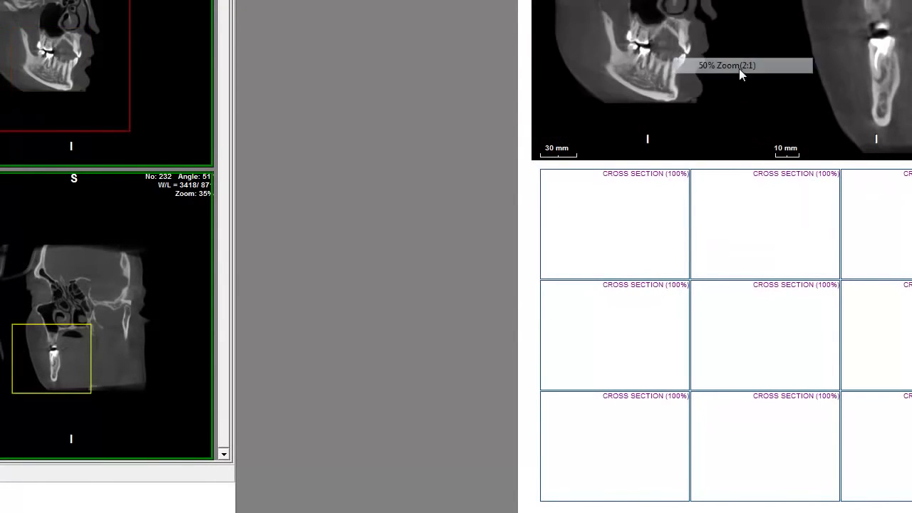
{"action": "right_click", "coordinate": [677, 54]}
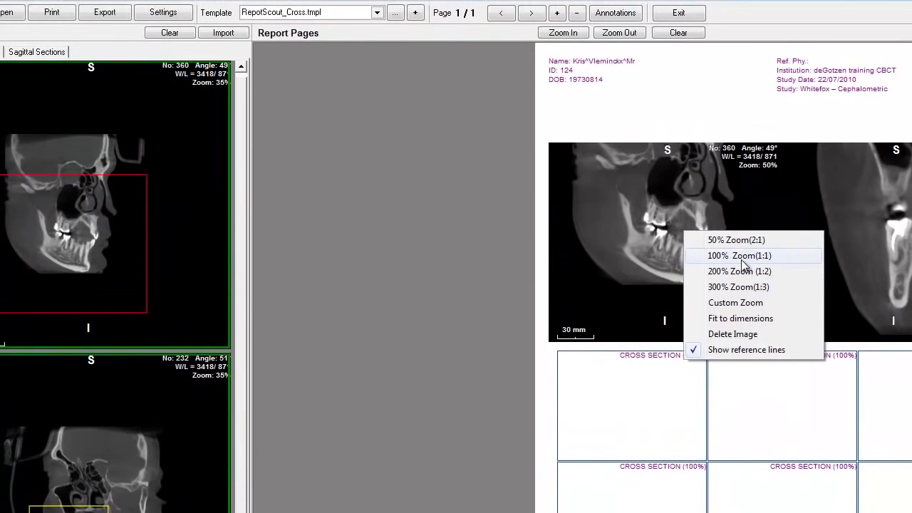
{"action": "left_click", "coordinate": [735, 206]}
{"action": "right_click", "coordinate": [682, 195]}
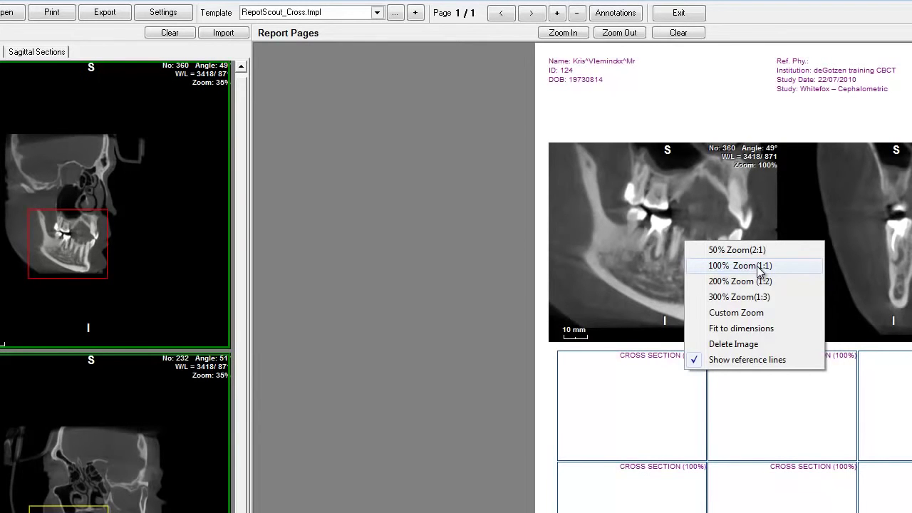
- Fill the cross-section slots with sections 0 to 12 and move their crop frames onto the patient's right molar region
{"action": "left_click", "coordinate": [47, 54]}
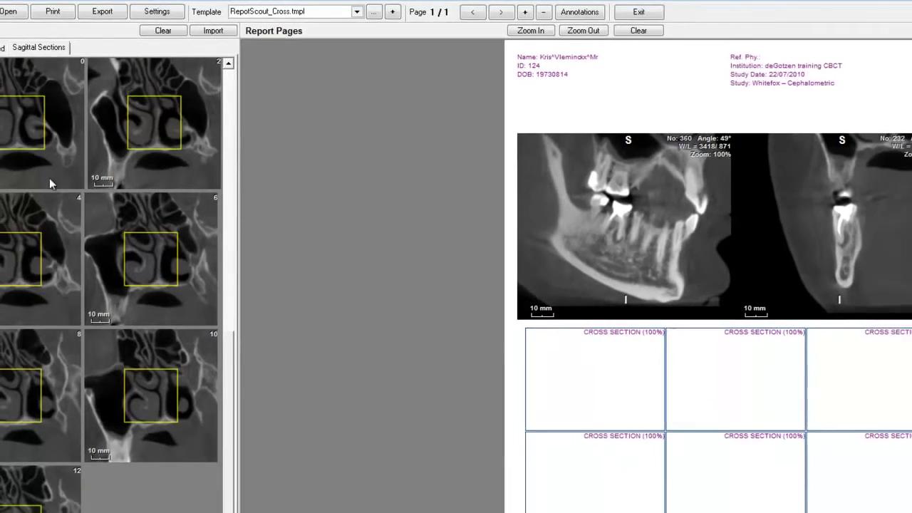
{"action": "scroll", "coordinate": [43, 111], "scroll_direction": "up", "scroll_amount": 3}
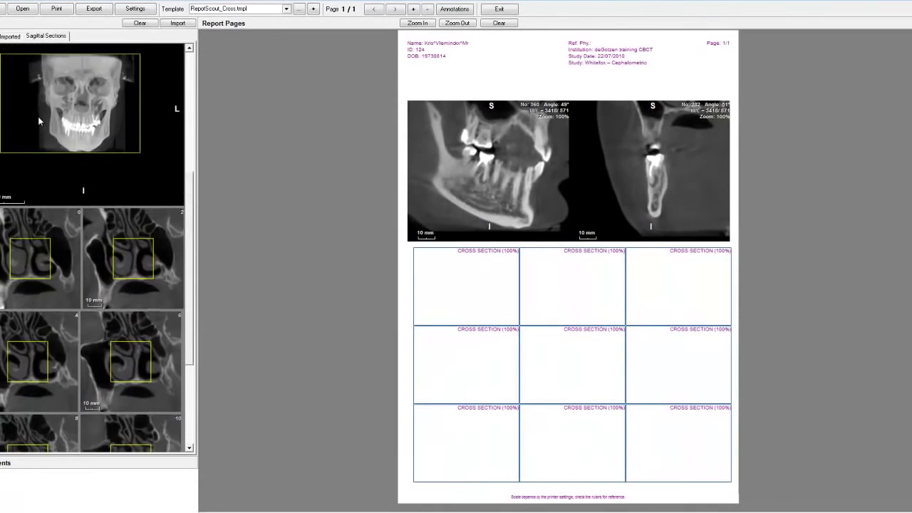
{"action": "scroll", "coordinate": [35, 122], "scroll_direction": "down", "scroll_amount": 3}
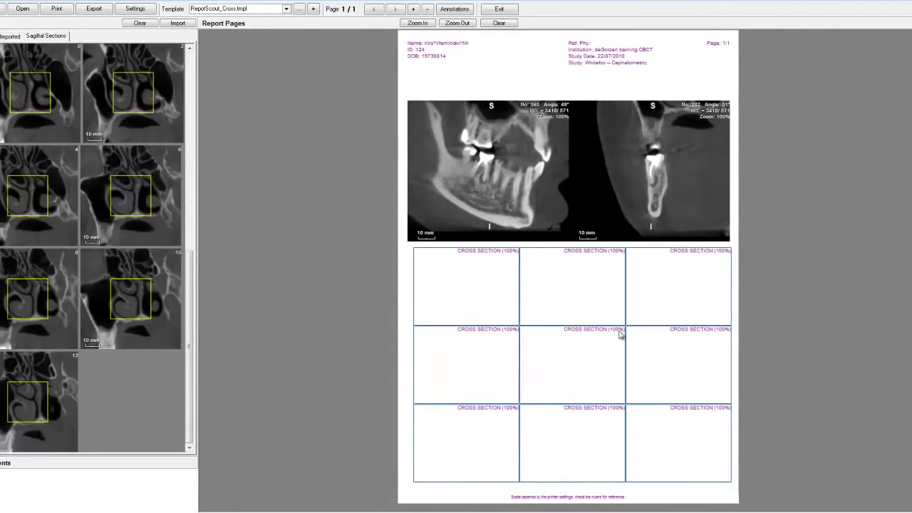
{"action": "scroll", "coordinate": [202, 165], "scroll_direction": "up", "scroll_amount": 2}
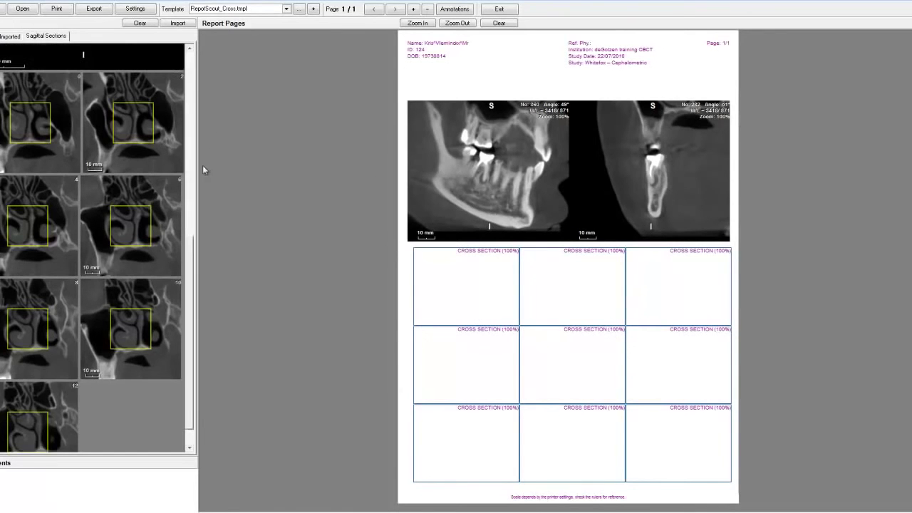
{"action": "left_click", "coordinate": [28, 160]}
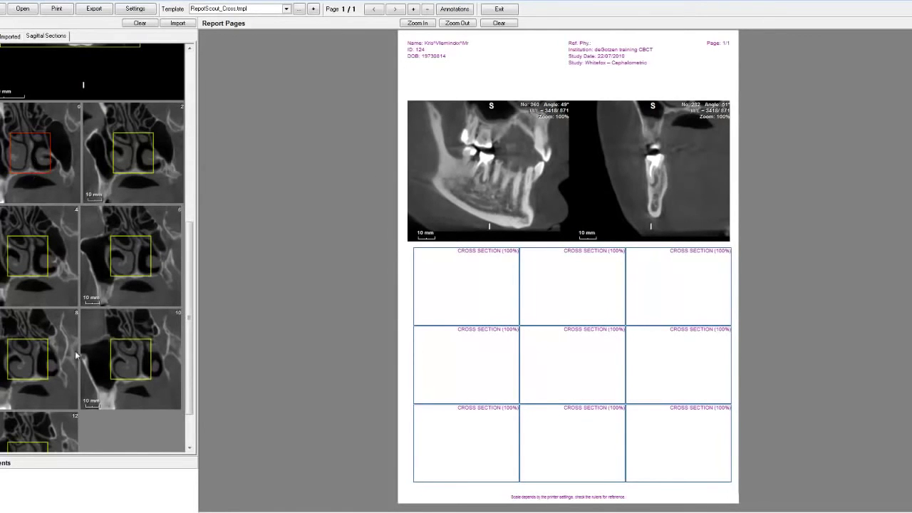
{"action": "left_click", "coordinate": [31, 444], "text": "shift"}
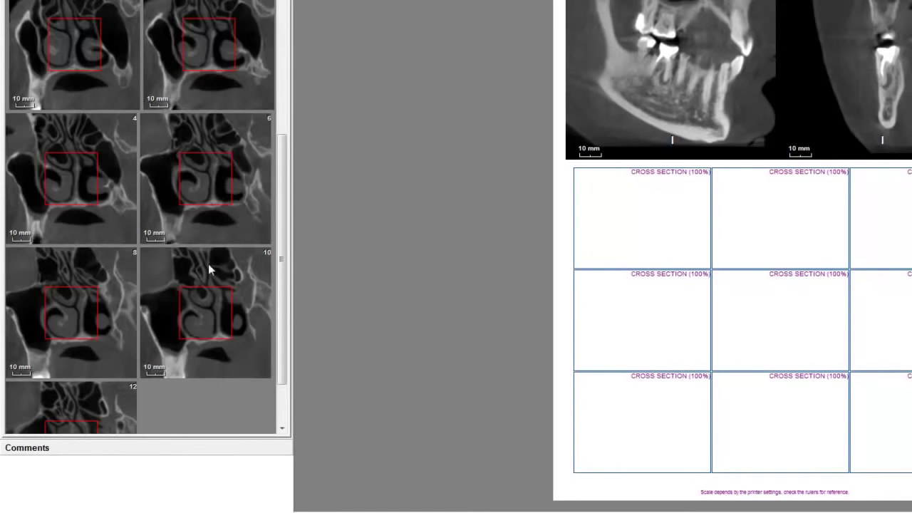
{"action": "left_click_drag", "start_coordinate": [112, 68], "coordinate": [654, 243]}
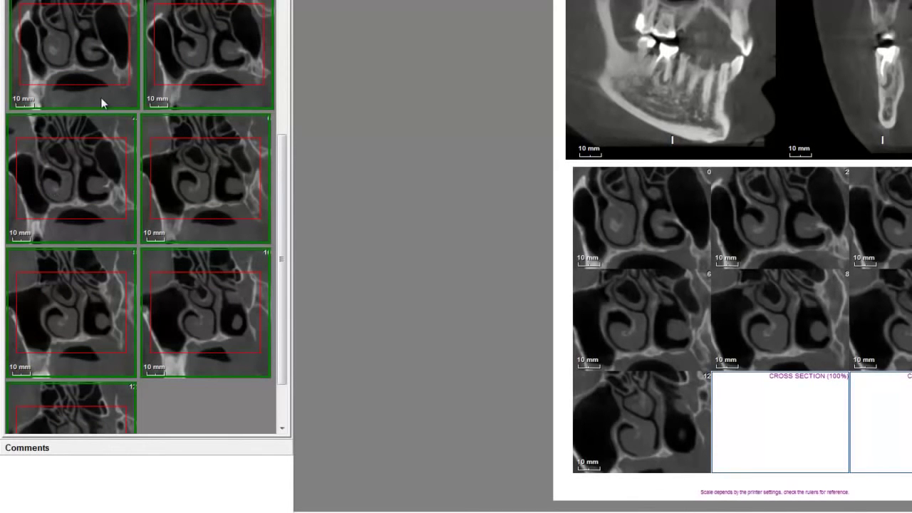
{"action": "left_click_drag", "start_coordinate": [77, 58], "coordinate": [43, 99]}
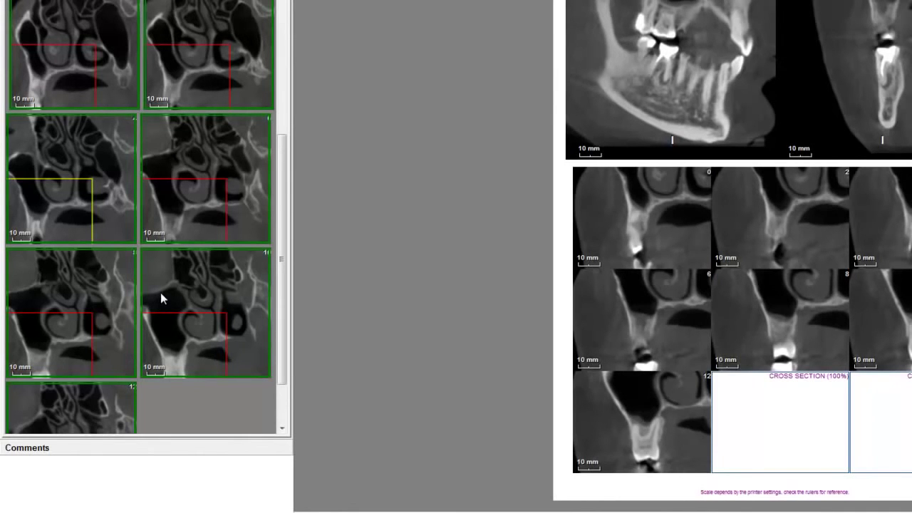
- Enter the placeholder text "msqokfjmsldqfjsldjfsmldkjf" as the report comment
{"action": "left_click", "coordinate": [285, 459]}
{"action": "type", "text": "msqokfjmsldqfjsldjfsmldkjf"}
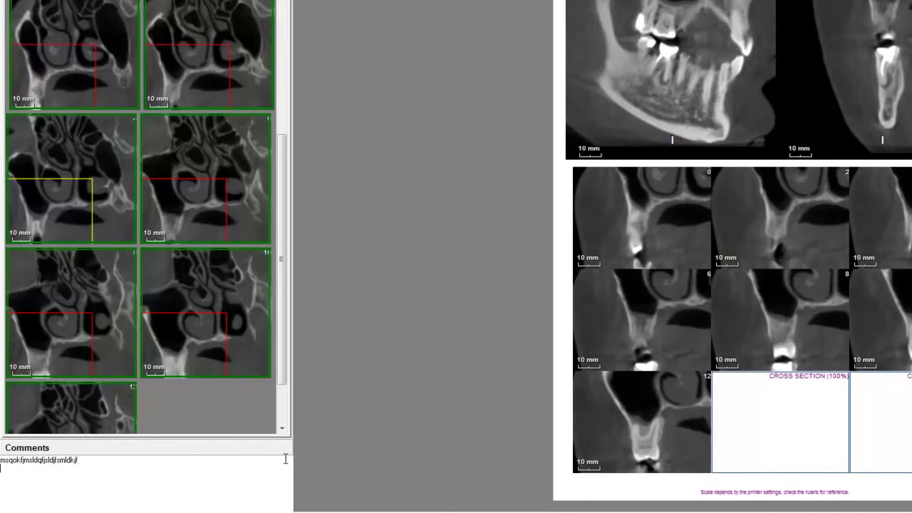
{"action": "key", "text": "Return"}
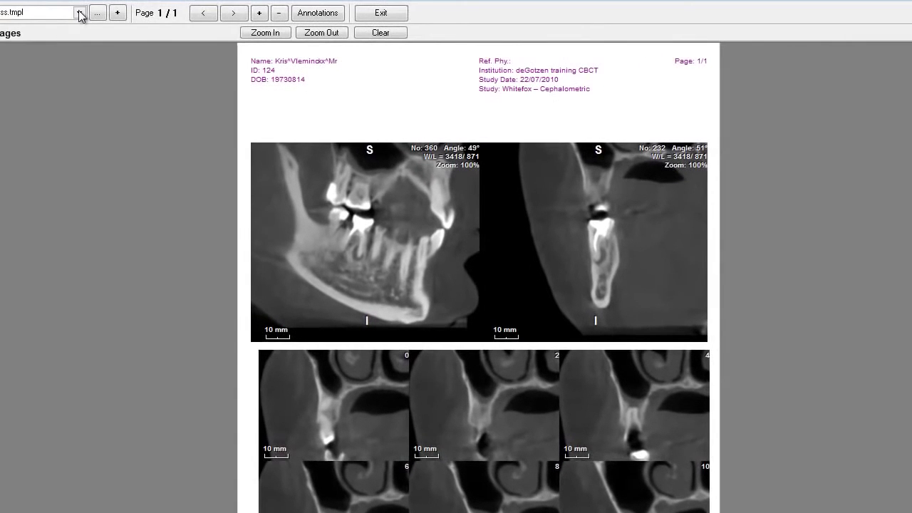
- Add a second report page with the RepotCPR.tmpl template and extend the report comment with more placeholder text
{"action": "left_click", "coordinate": [79, 12]}
{"action": "left_click", "coordinate": [56, 55]}
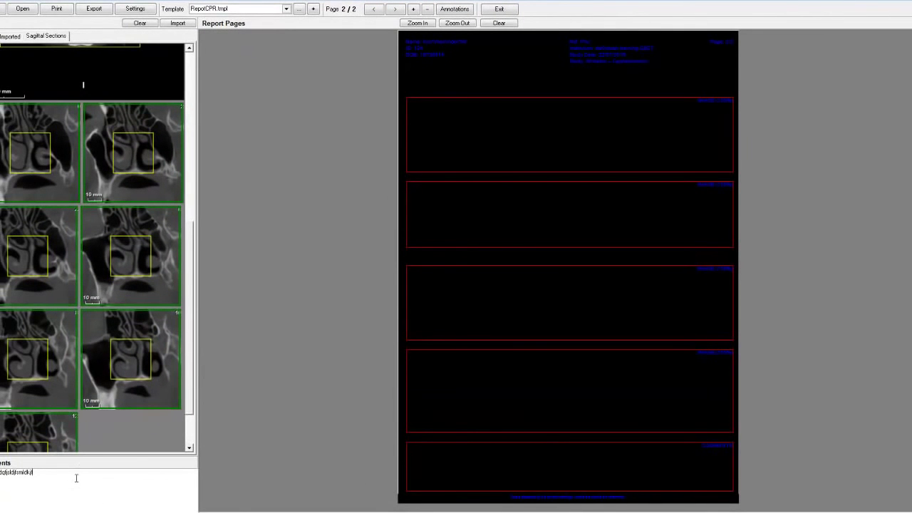
{"action": "left_click", "coordinate": [77, 481]}
{"action": "type", "text": "dqjsldjsmldkjldghdlgdfgdfgdfg"}
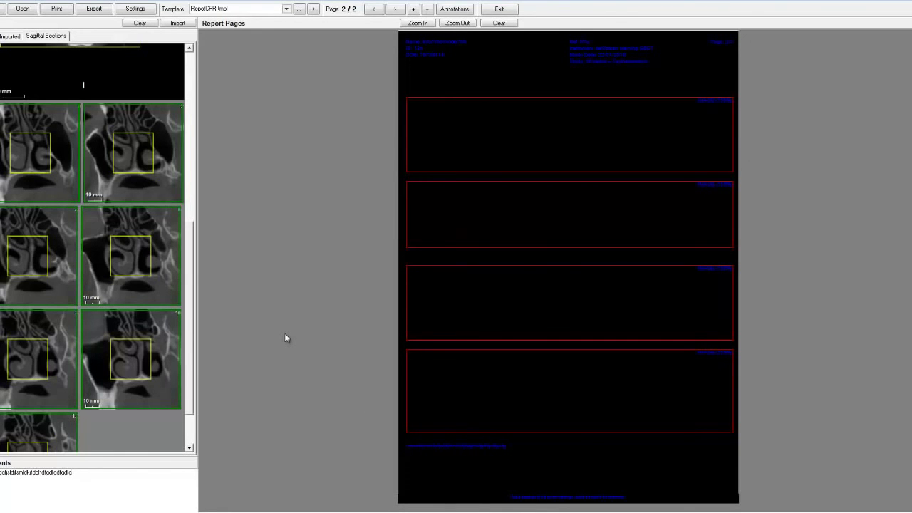
{"action": "left_click", "coordinate": [94, 9]}
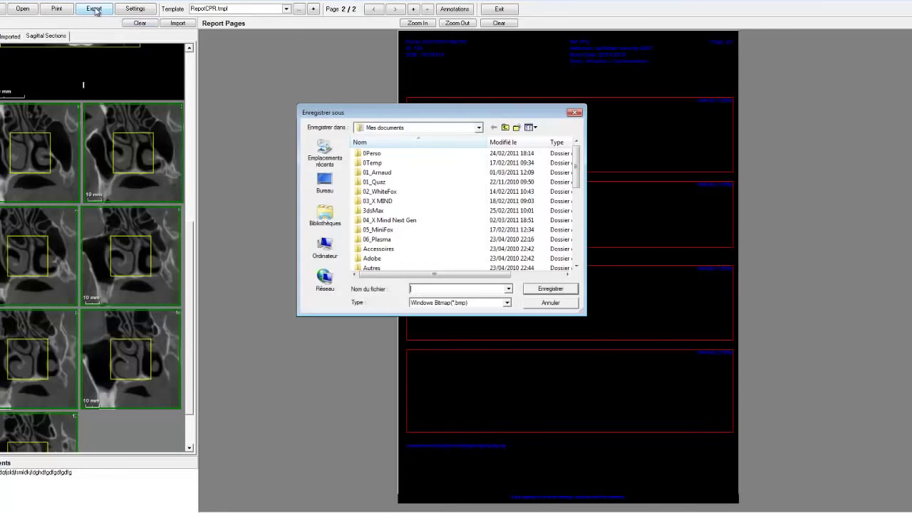
{"action": "left_click", "coordinate": [457, 305]}
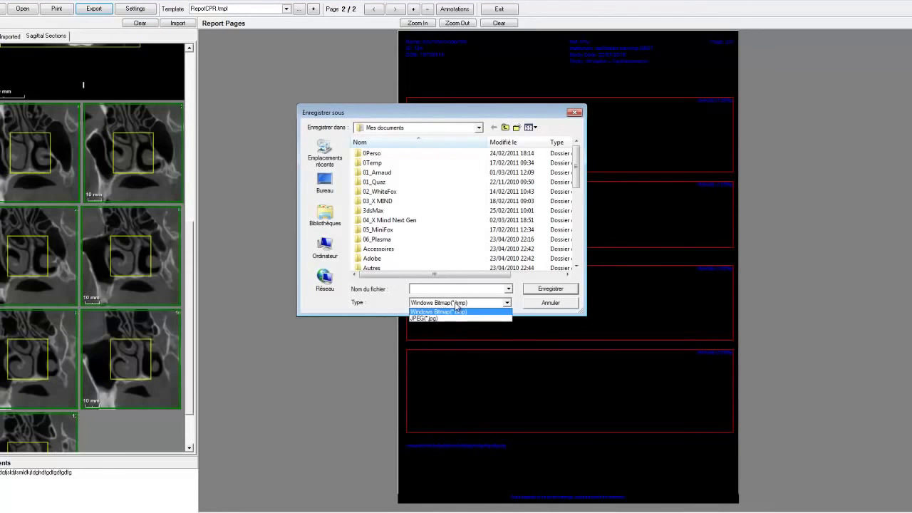
{"action": "left_click", "coordinate": [440, 318]}
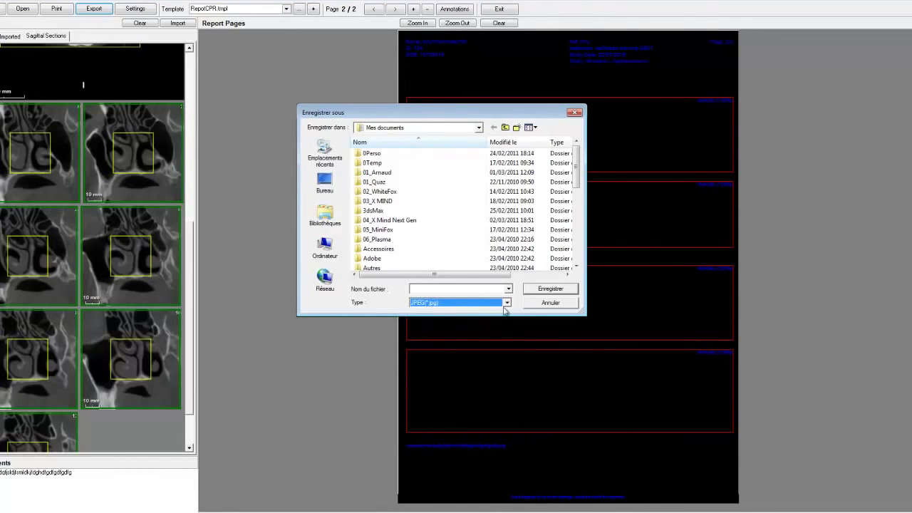
{"action": "left_click", "coordinate": [550, 303]}
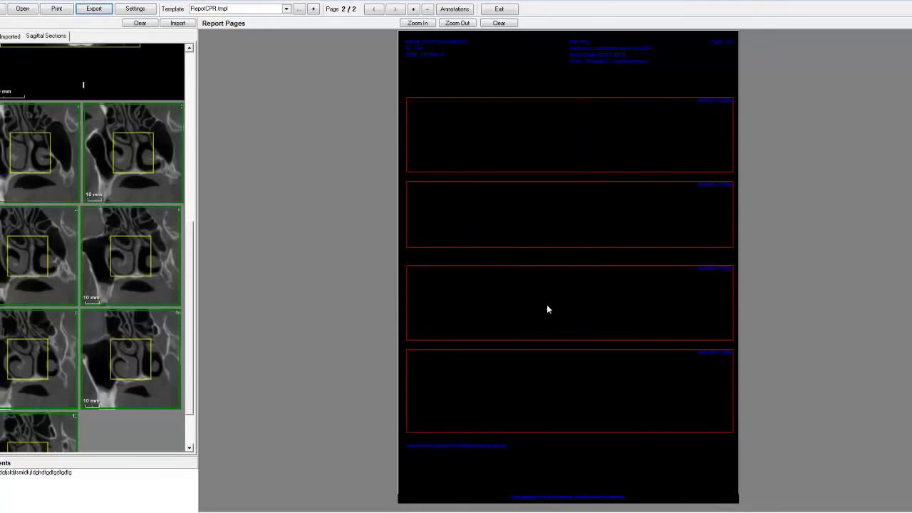
- Print the report pages
{"action": "left_click", "coordinate": [57, 9]}
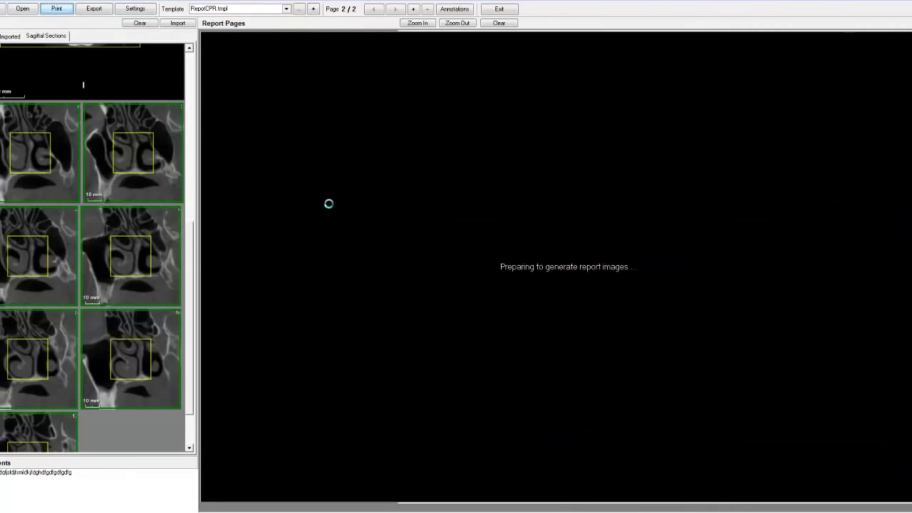